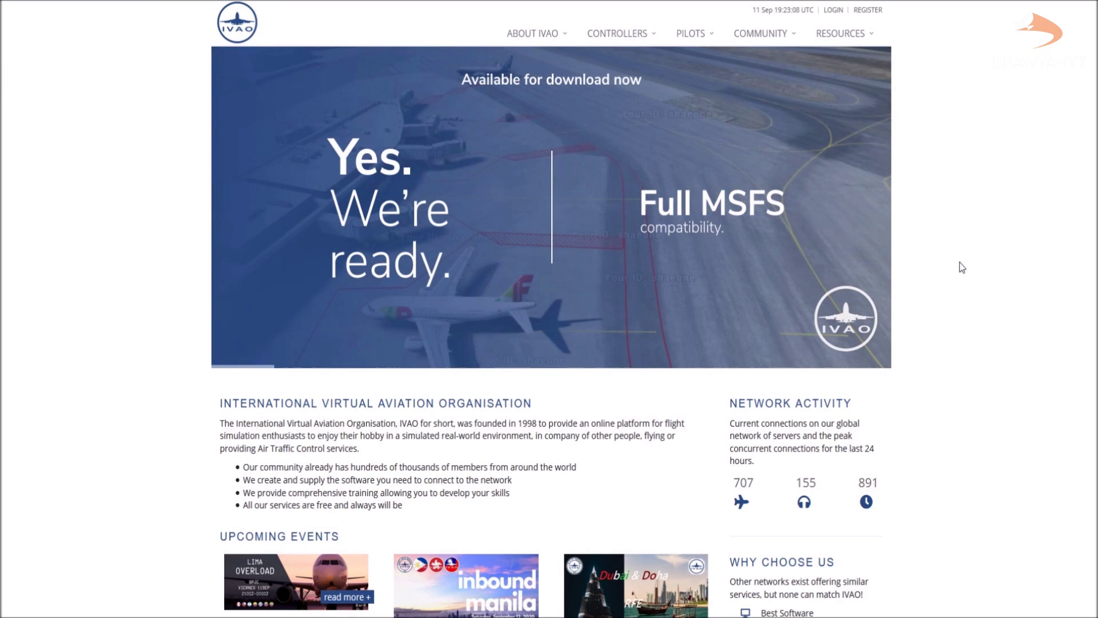
Step: Read the pre-registration notices and accept them to reach the Membership Application form
{"action": "left_click", "coordinate": [863, 13]}
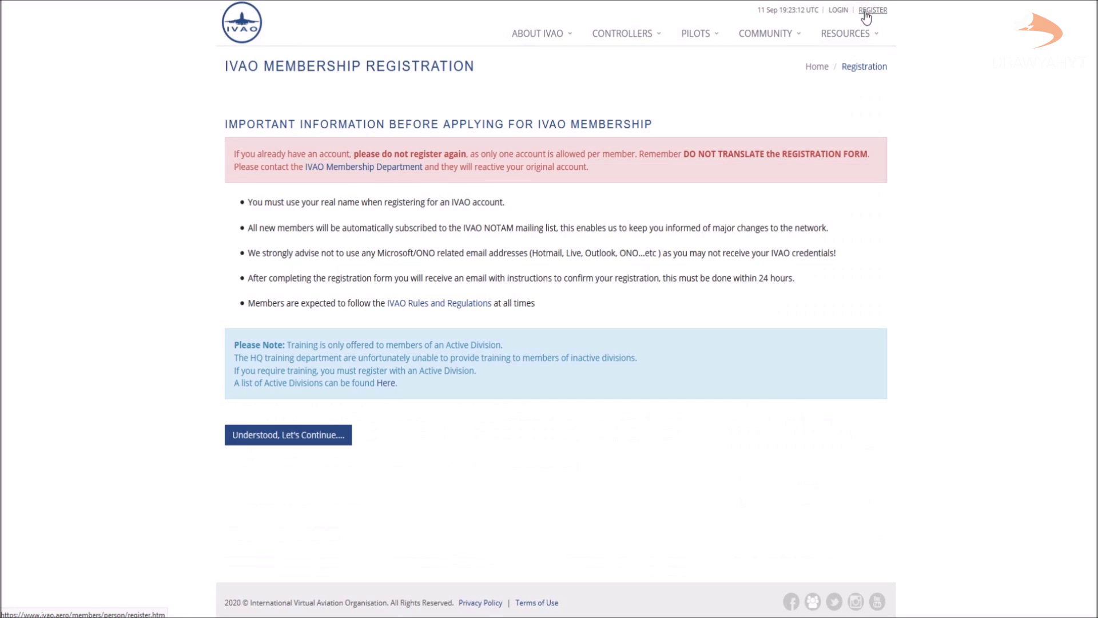
{"action": "left_click_drag", "start_coordinate": [216, 122], "coordinate": [541, 383]}
{"action": "left_click", "coordinate": [541, 383]}
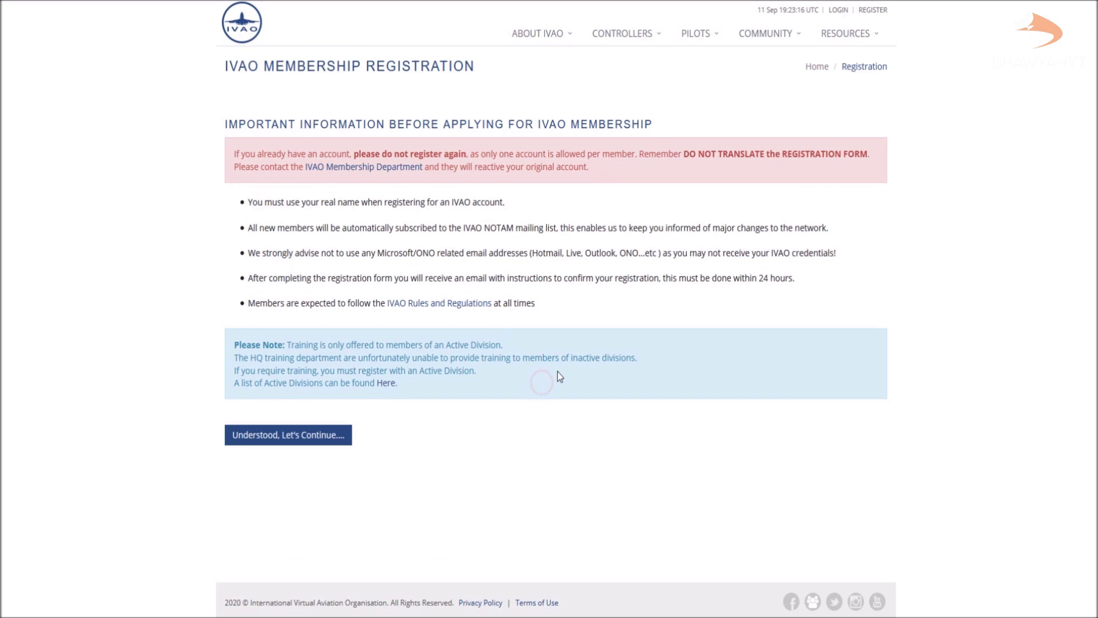
{"action": "left_click", "coordinate": [300, 442]}
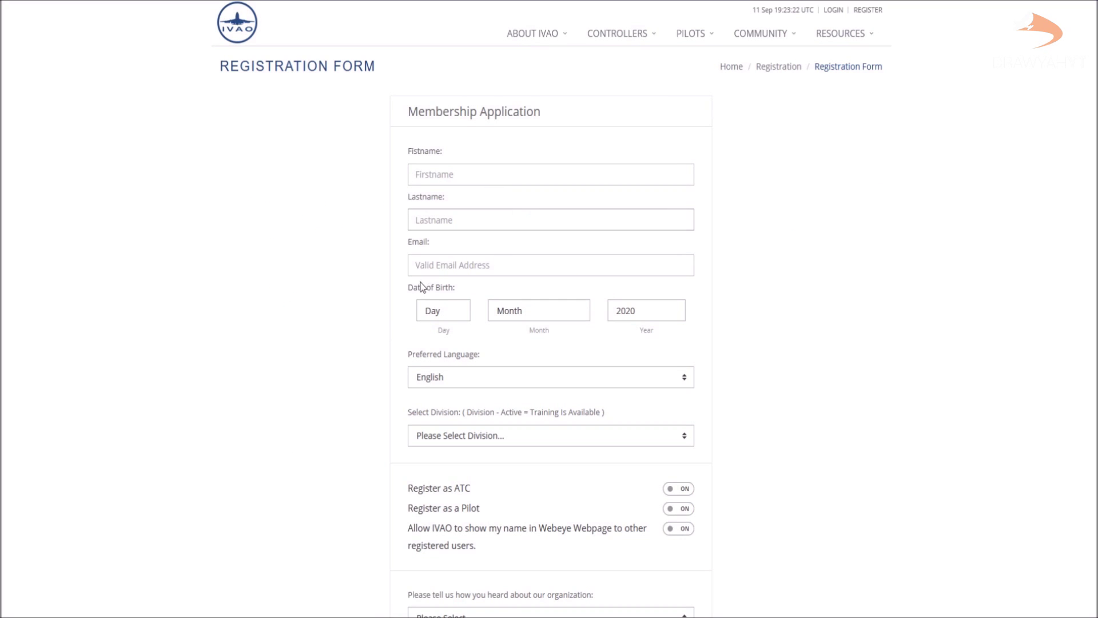
{"action": "scroll", "coordinate": [489, 265], "scroll_direction": "down", "scroll_amount": 2}
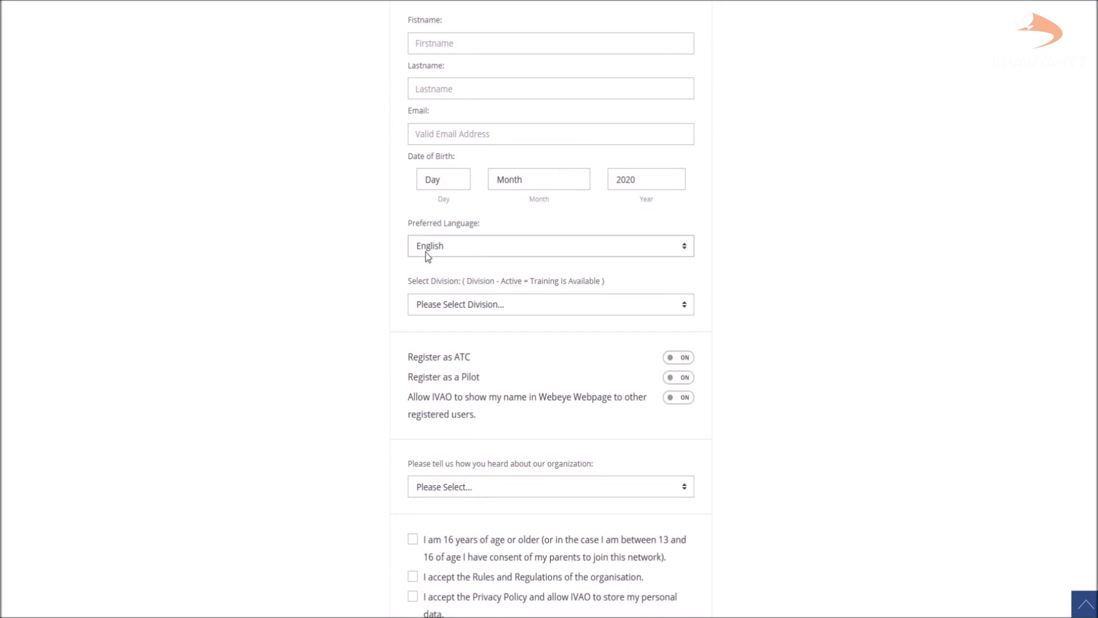
{"action": "scroll", "coordinate": [630, 229], "scroll_direction": "down", "scroll_amount": 2}
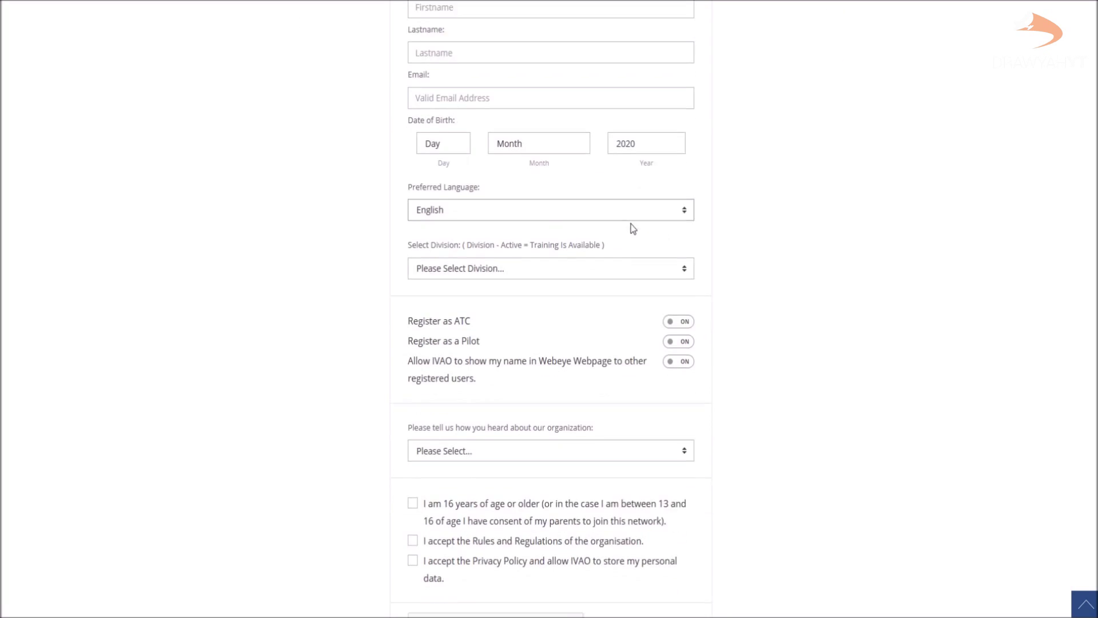
{"action": "left_click", "coordinate": [497, 181]}
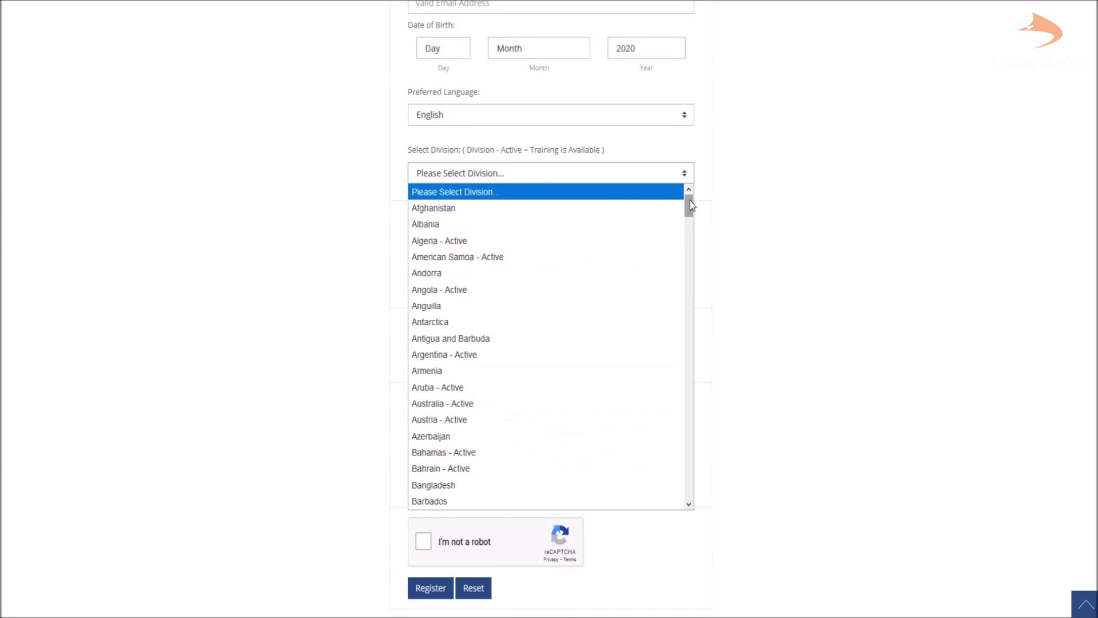
{"action": "left_click_drag", "start_coordinate": [691, 202], "coordinate": [692, 465]}
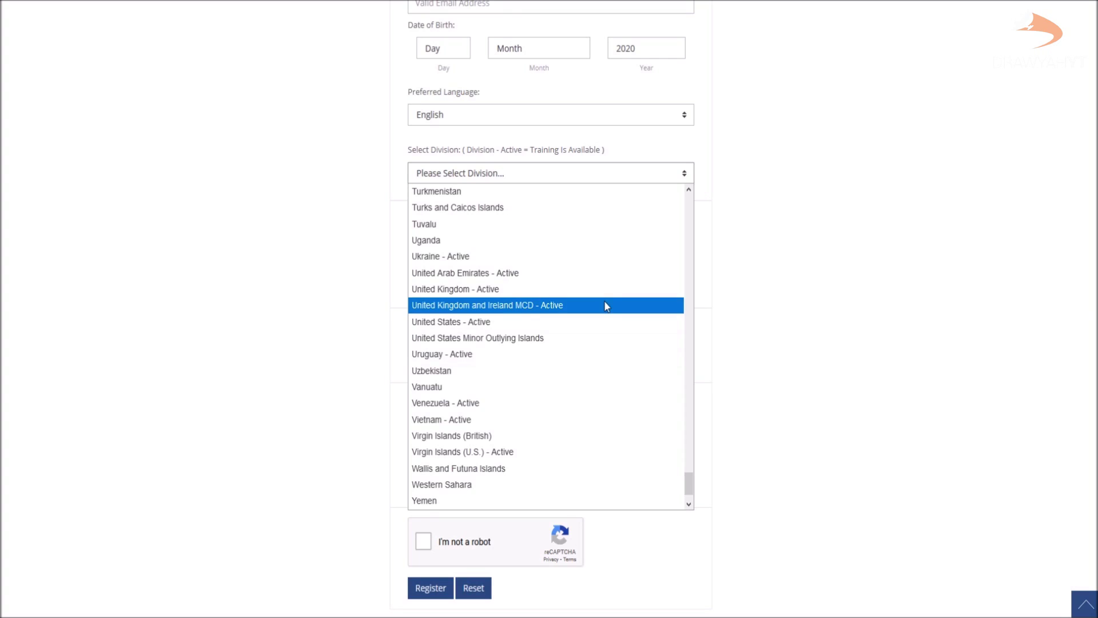
{"action": "scroll", "coordinate": [562, 289], "scroll_direction": "up", "scroll_amount": 6}
{"action": "scroll", "coordinate": [544, 318], "scroll_direction": "down", "scroll_amount": 7}
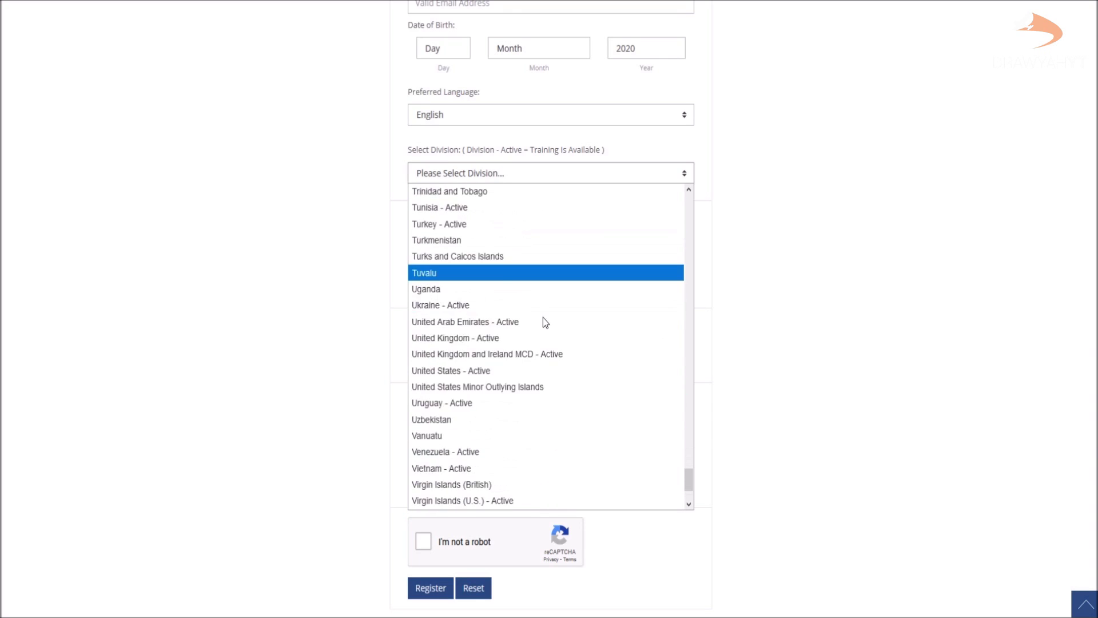
{"action": "left_click", "coordinate": [529, 166]}
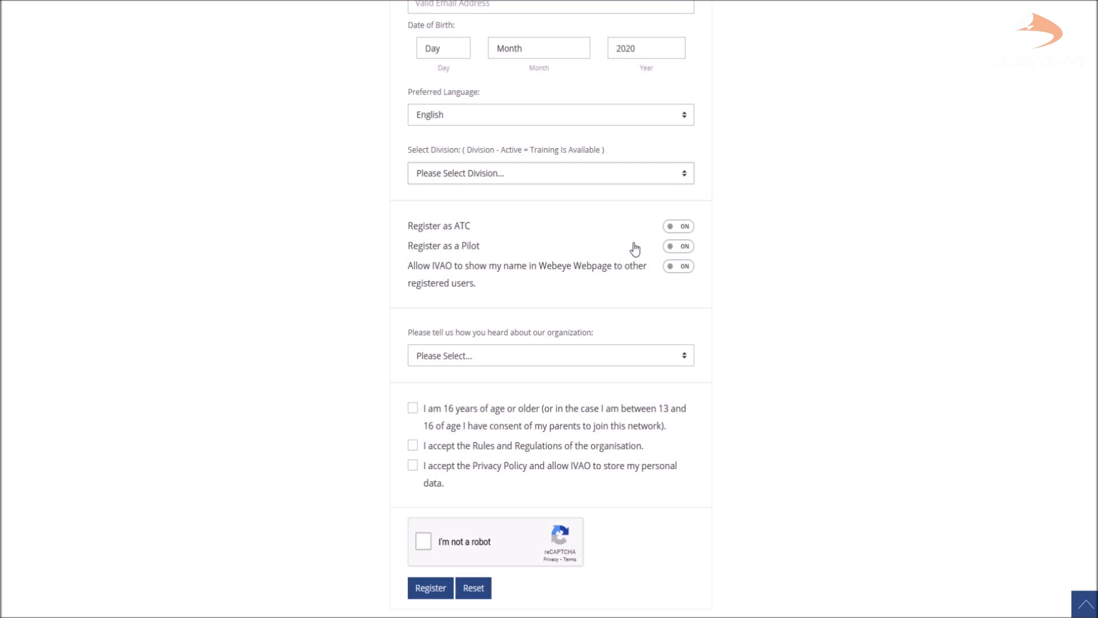
Step: Turn off Register as ATC and tick the age, Rules and Regulations and Privacy Policy boxes
{"action": "left_click", "coordinate": [603, 227]}
{"action": "left_click", "coordinate": [586, 352]}
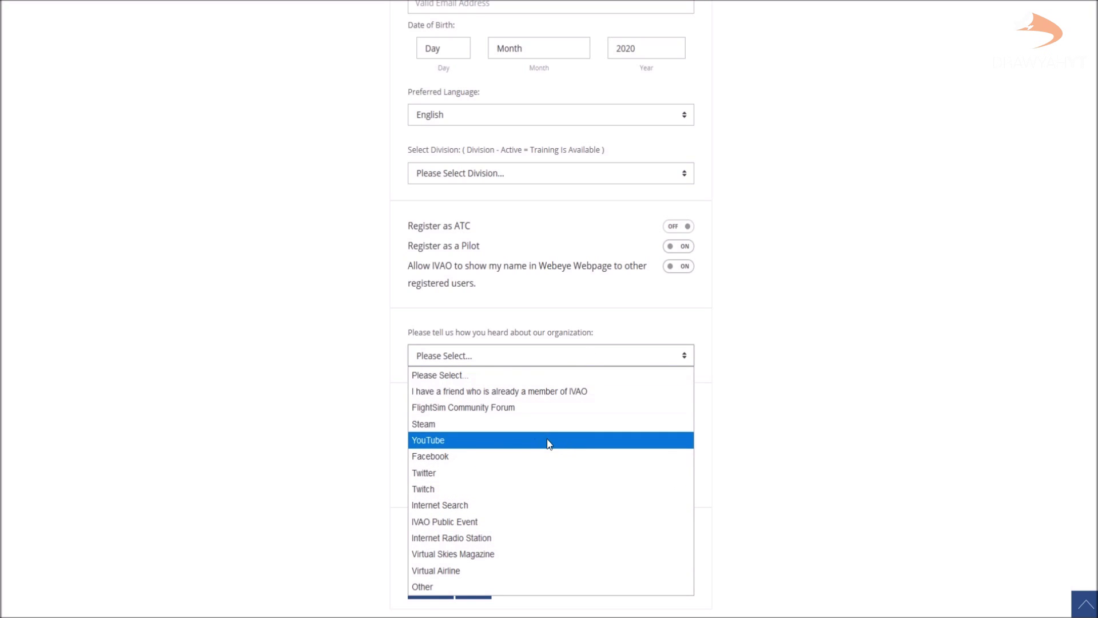
{"action": "left_click", "coordinate": [525, 351]}
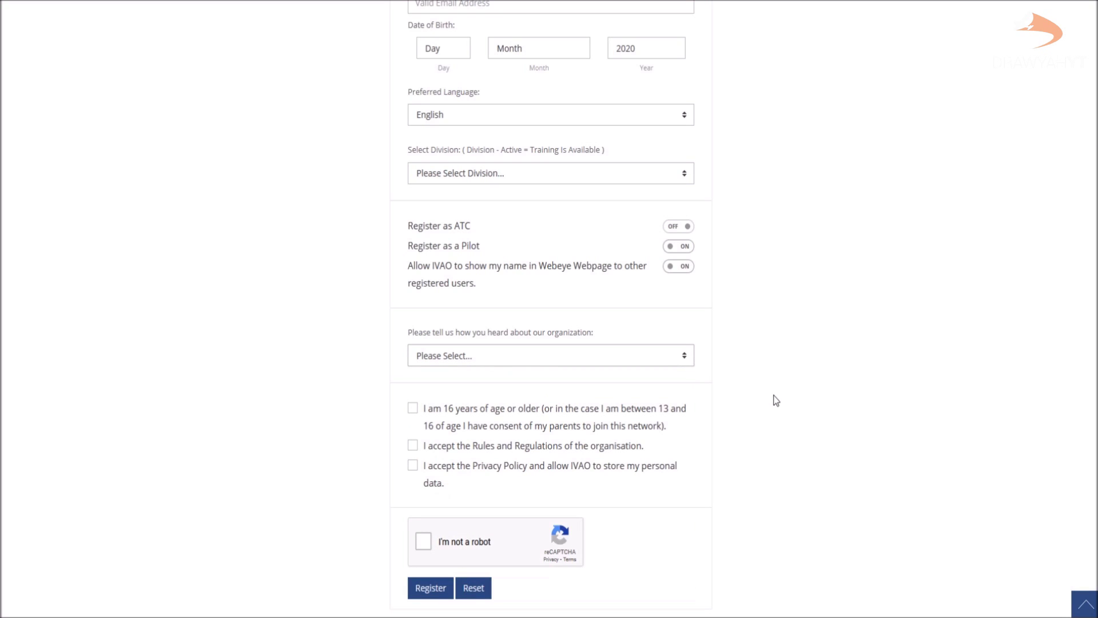
{"action": "left_click", "coordinate": [445, 413]}
{"action": "left_click", "coordinate": [463, 445]}
{"action": "left_click", "coordinate": [453, 468]}
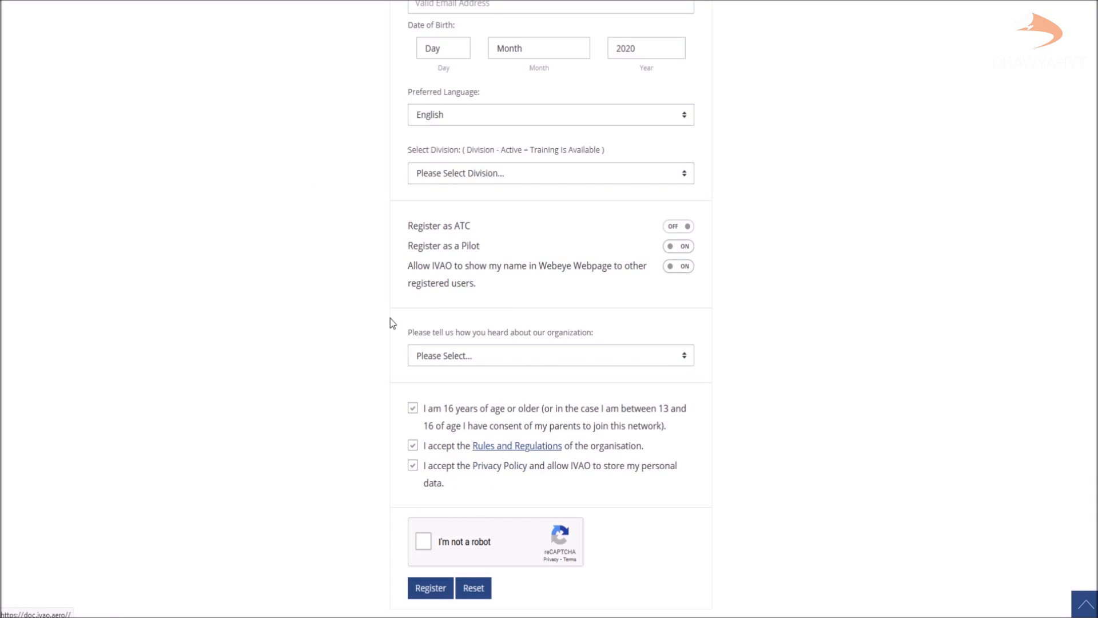
Step: Pass the I'm not a robot check and submit the registration
{"action": "left_click", "coordinate": [299, 21]}
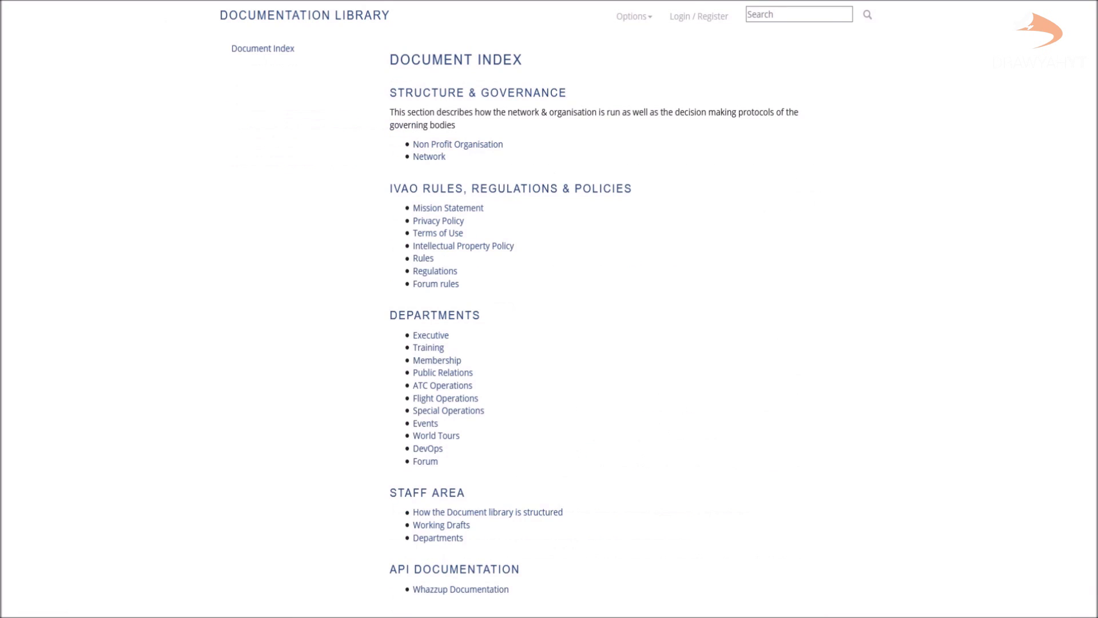
{"action": "key", "text": "ctrl+w"}
{"action": "left_click", "coordinate": [423, 541]}
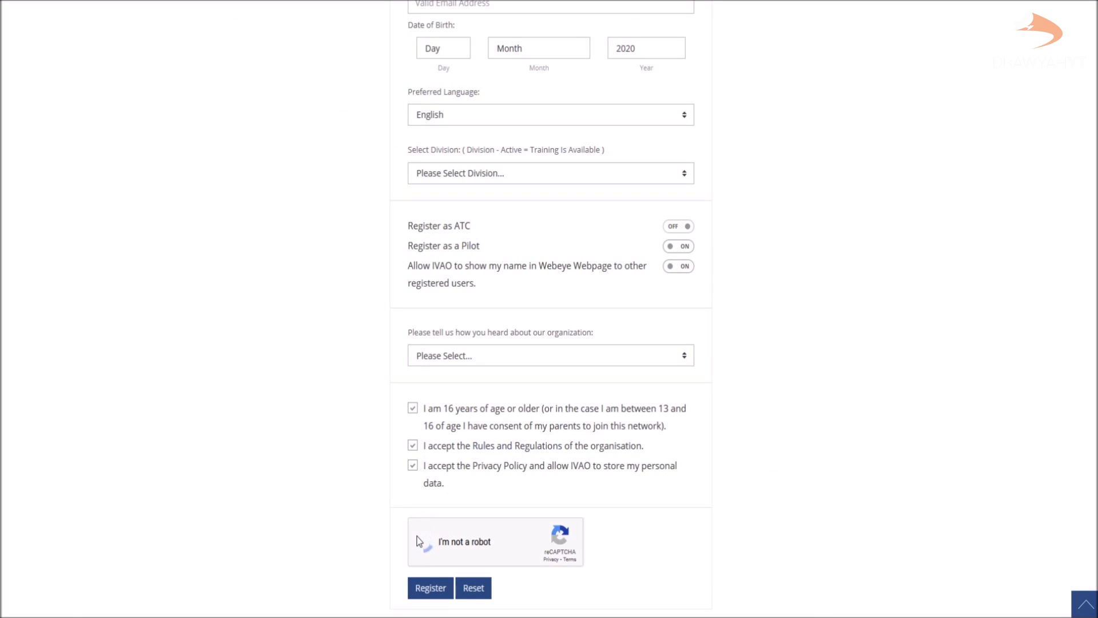
{"action": "left_click", "coordinate": [440, 591]}
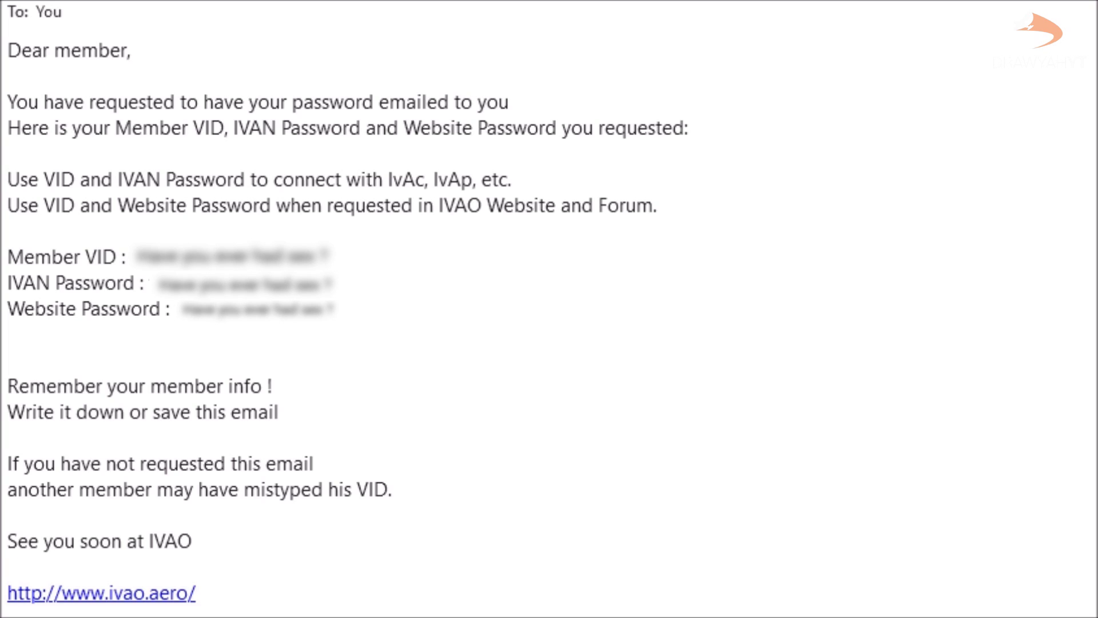
Step: Highlight the Member VID, IVAN Password and Website Password lines in the IVAO credentials e-mail
{"action": "left_click", "coordinate": [14, 257]}
{"action": "left_click_drag", "start_coordinate": [15, 258], "coordinate": [126, 257]}
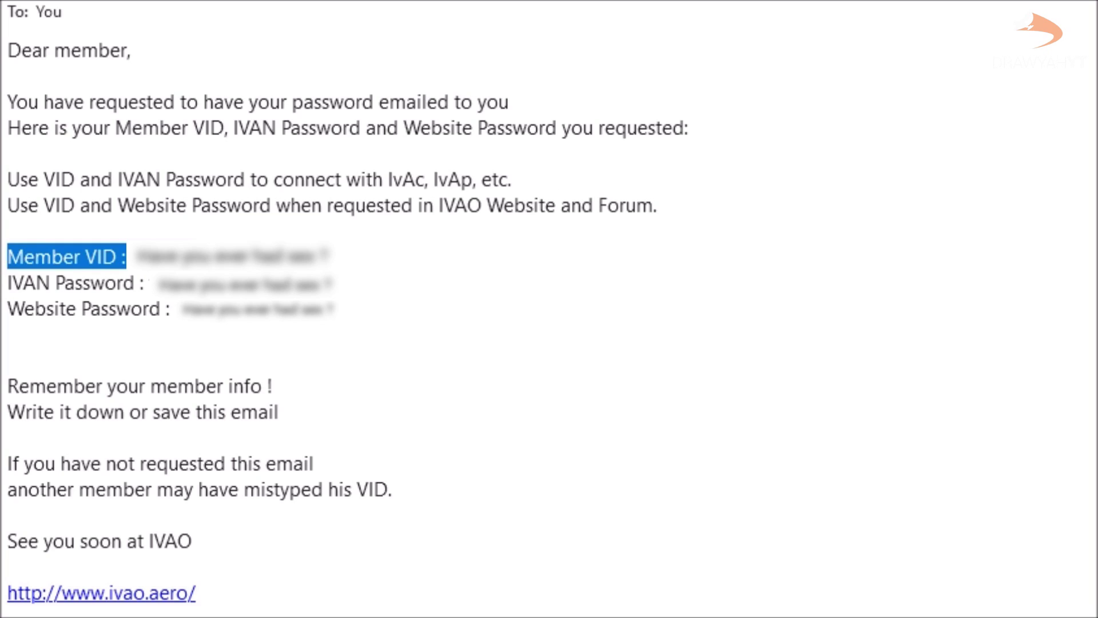
{"action": "left_click", "coordinate": [63, 293]}
{"action": "left_click", "coordinate": [8, 283]}
{"action": "left_click_drag", "start_coordinate": [9, 283], "coordinate": [150, 283]}
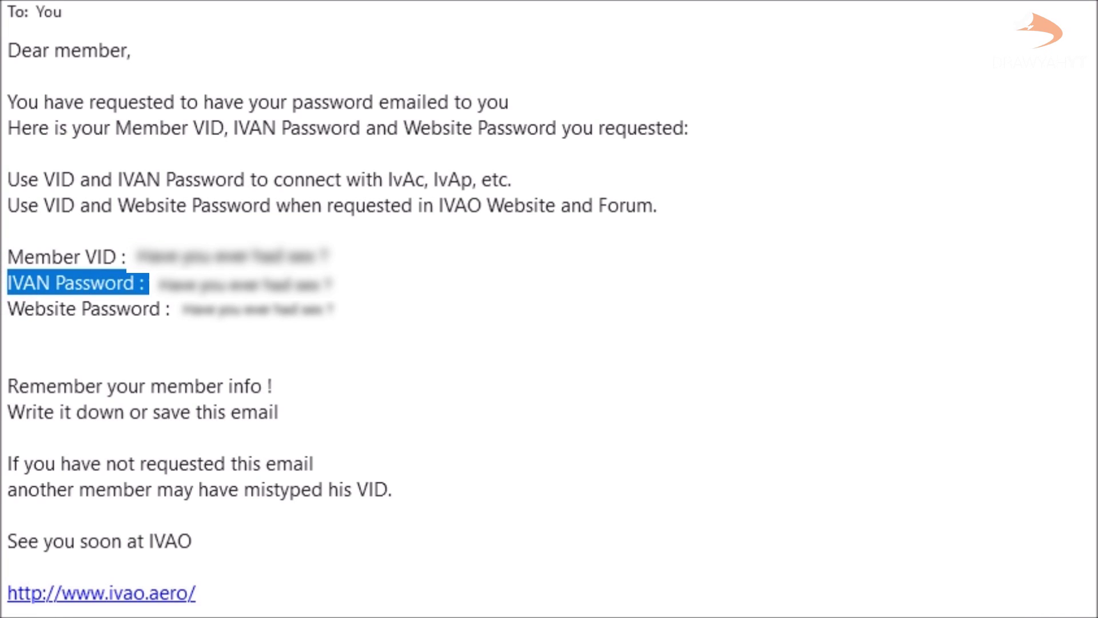
{"action": "left_click", "coordinate": [148, 284]}
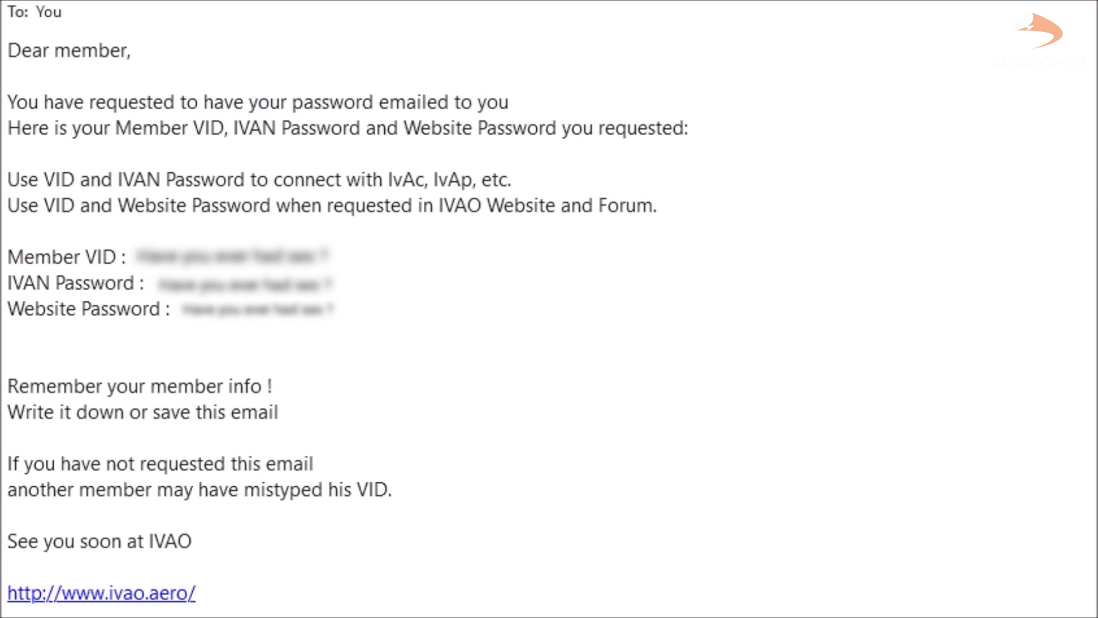
{"action": "left_click_drag", "start_coordinate": [9, 309], "coordinate": [306, 324]}
{"action": "left_click", "coordinate": [347, 302]}
{"action": "left_click_drag", "start_coordinate": [9, 256], "coordinate": [148, 284]}
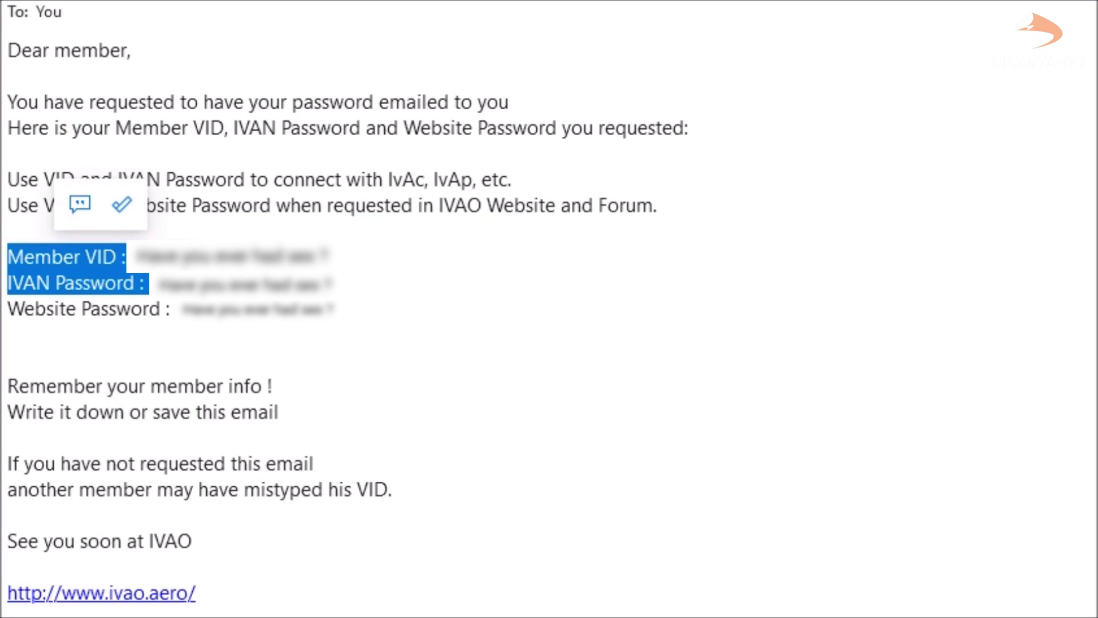
{"action": "left_click", "coordinate": [148, 283]}
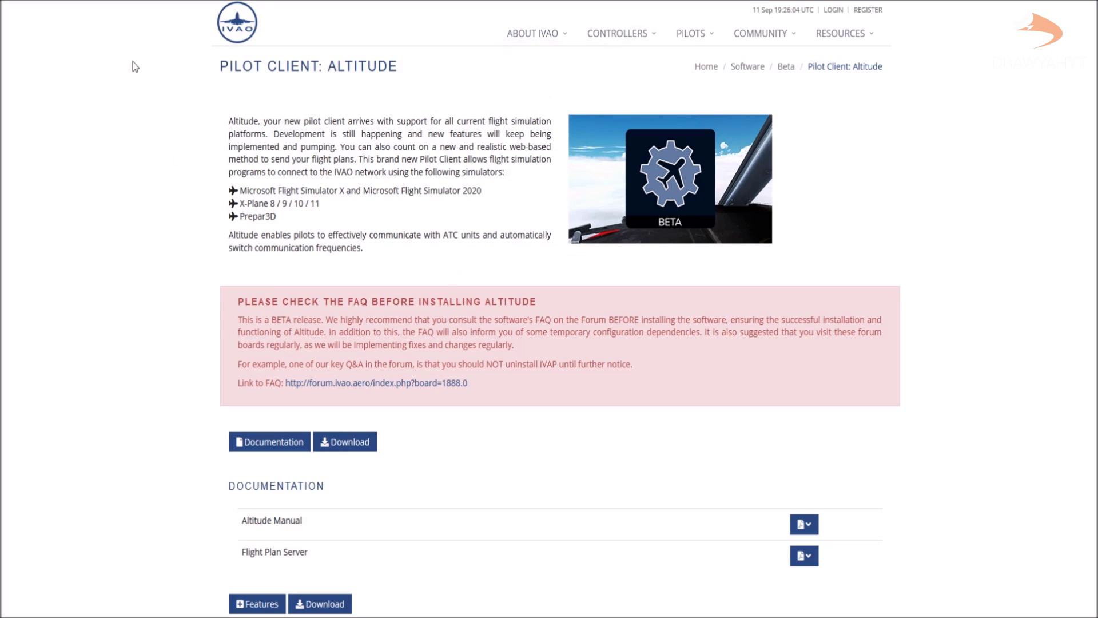
Step: Pick 'v1.10.0b Voice | MSFS2020 - Current' from the Altitude MSFS2020 download dropdown
{"action": "middle_click", "coordinate": [968, 168]}
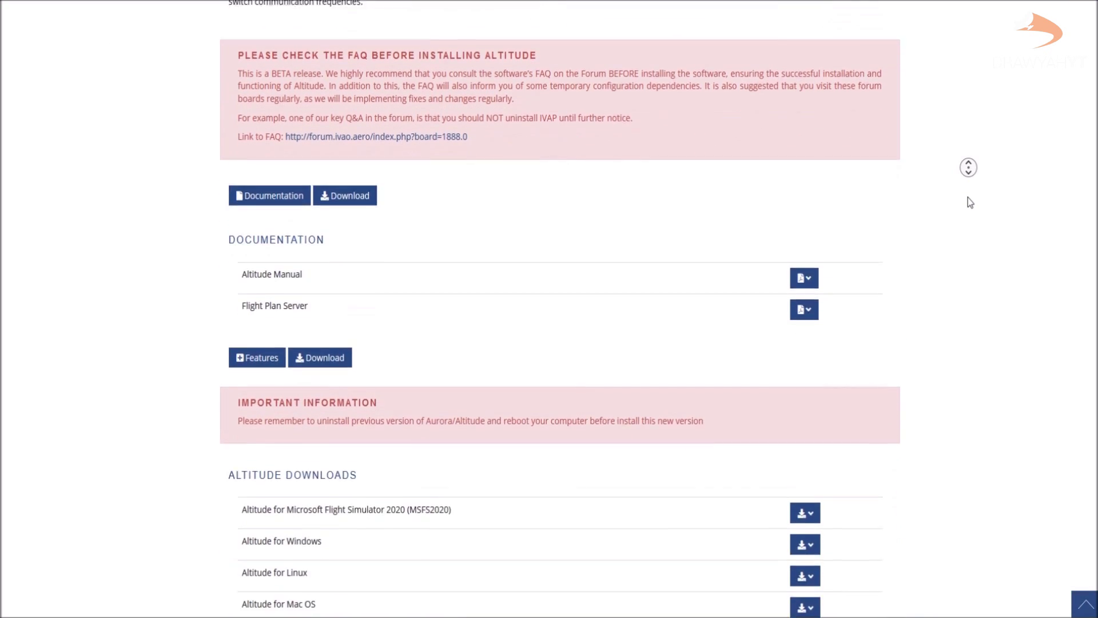
{"action": "left_click", "coordinate": [970, 202]}
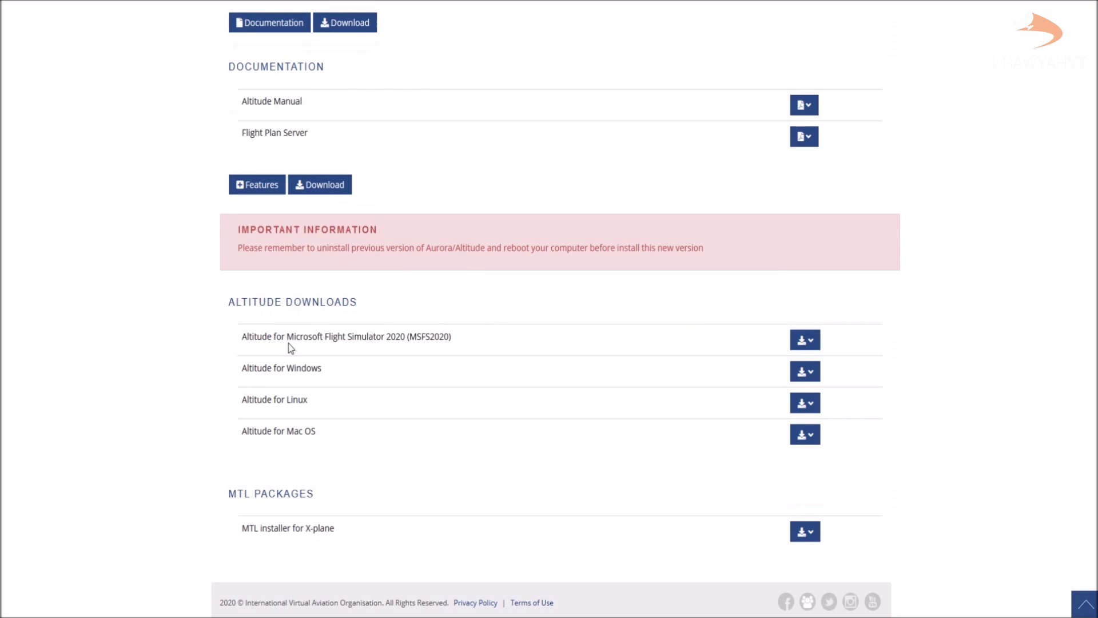
{"action": "left_click", "coordinate": [813, 342]}
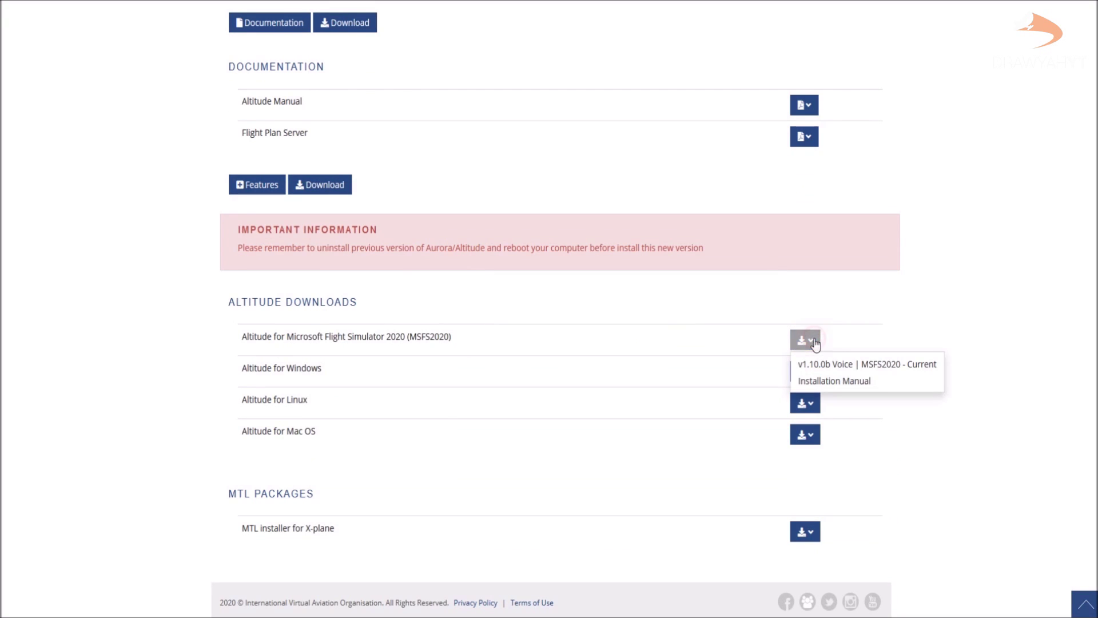
{"action": "left_click", "coordinate": [856, 364]}
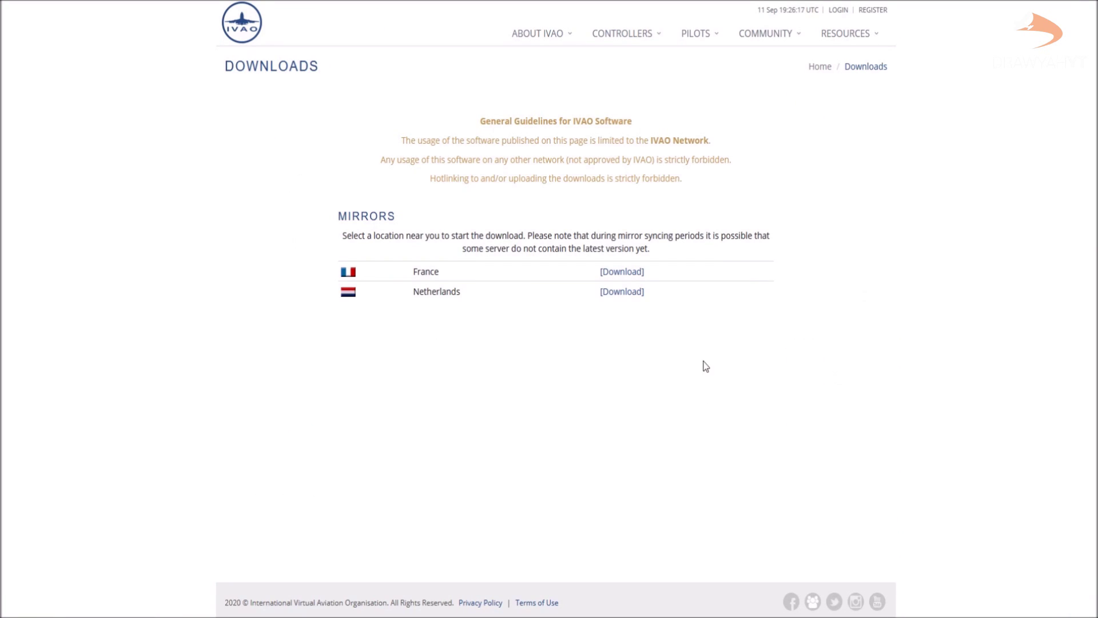
Step: Download IVAO_Pilot_MSFS2020_1.10.0b.exe from the Netherlands mirror and save it
{"action": "left_click", "coordinate": [617, 293]}
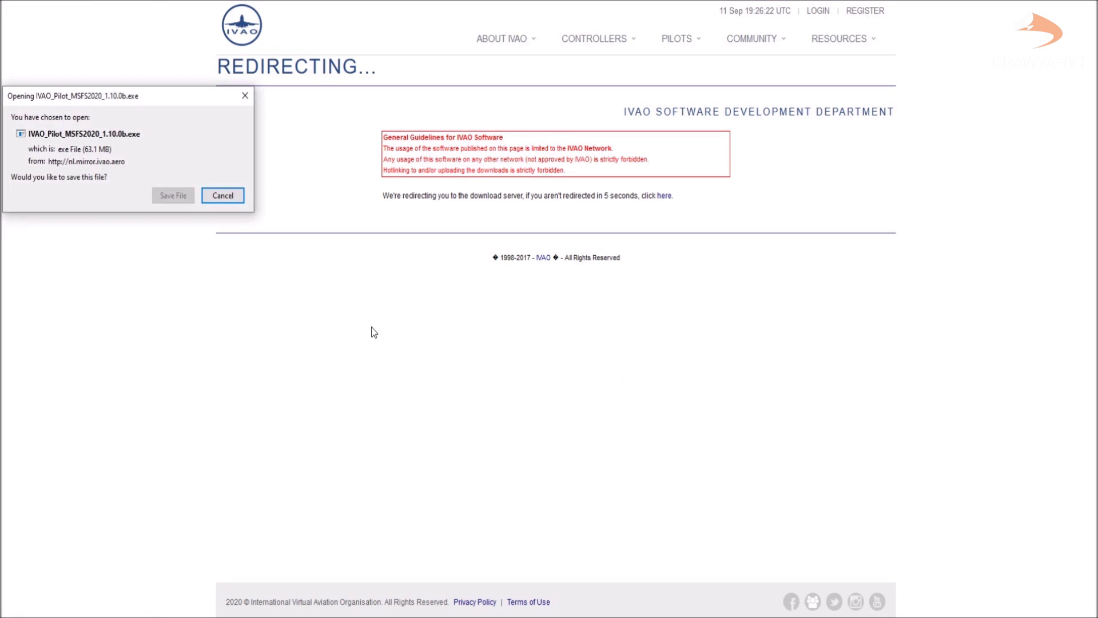
{"action": "left_click", "coordinate": [169, 196]}
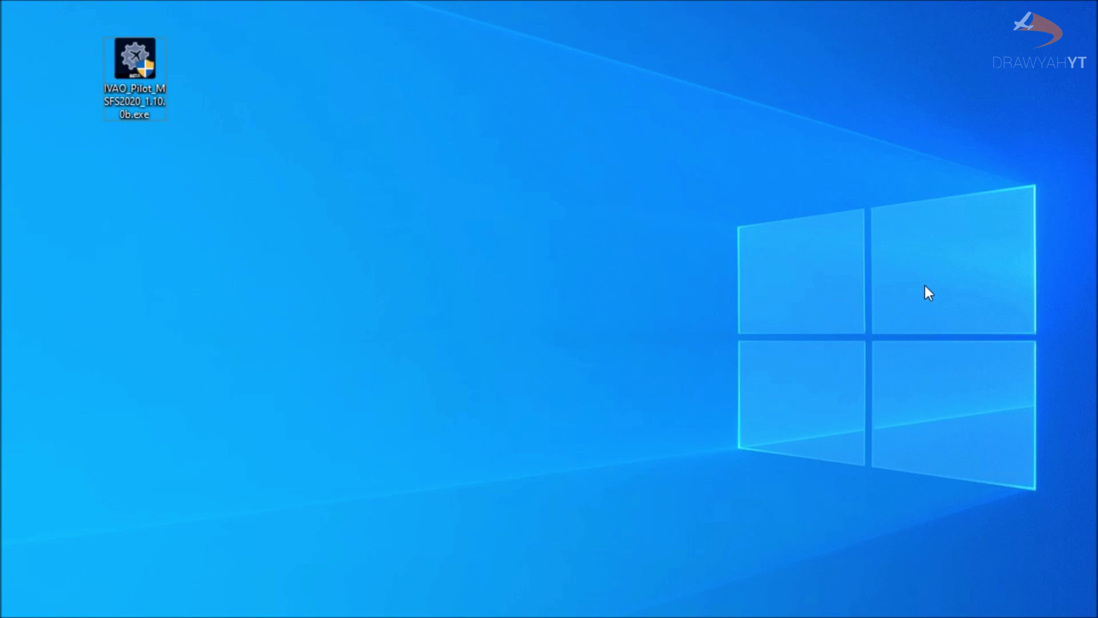
Step: Launch the Altitude installer and accept the licence agreement
{"action": "double_click", "coordinate": [135, 82]}
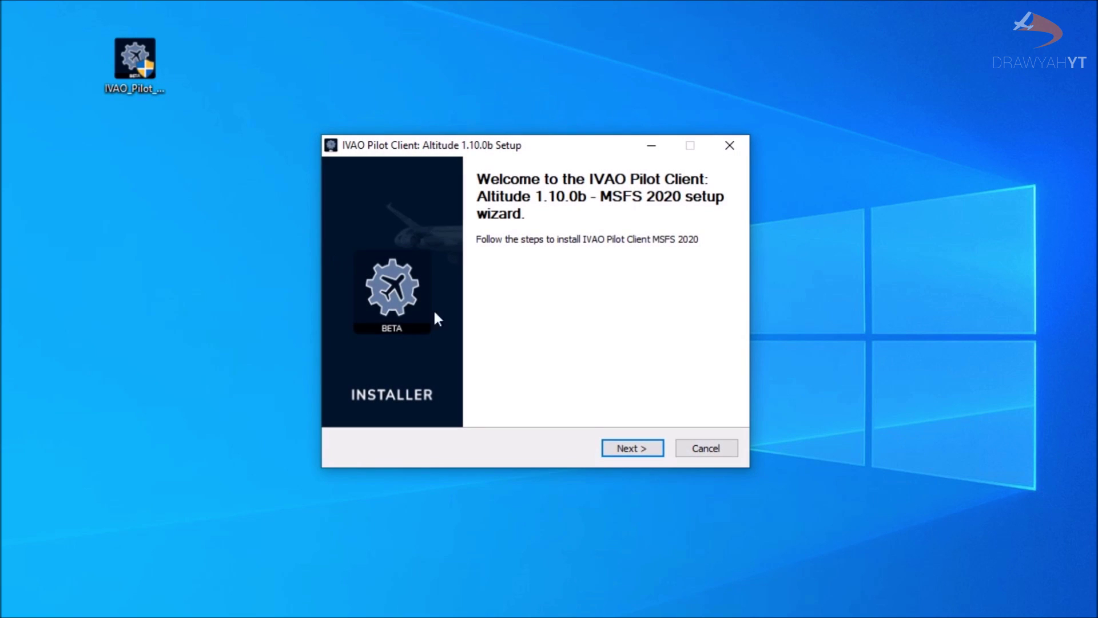
{"action": "left_click", "coordinate": [643, 451]}
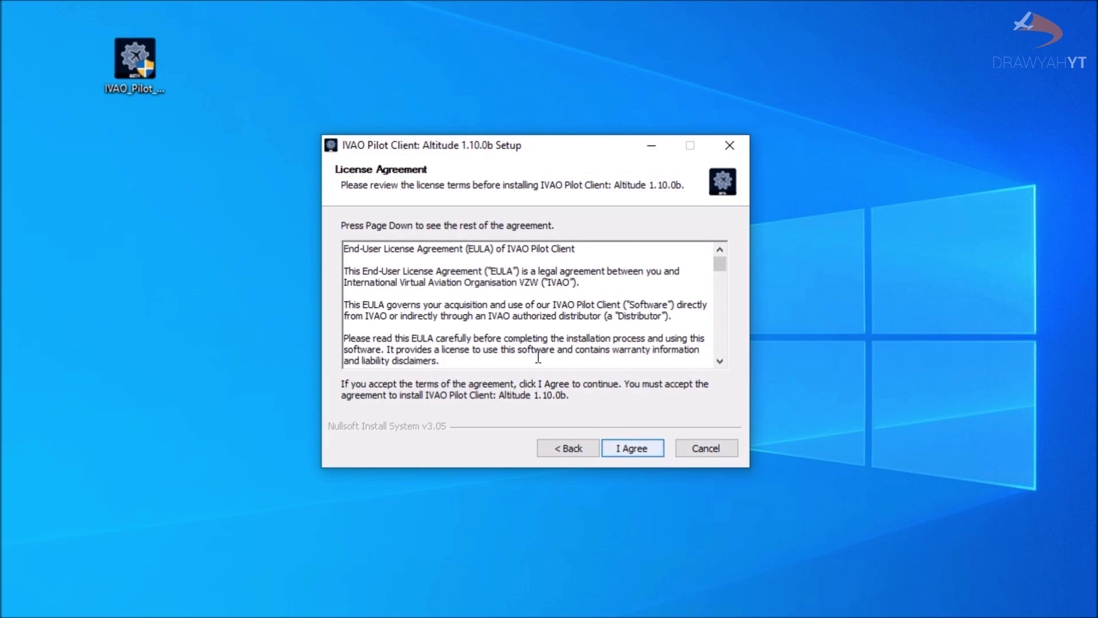
{"action": "scroll", "coordinate": [521, 309], "scroll_direction": "down", "scroll_amount": 5}
{"action": "scroll", "coordinate": [522, 309], "scroll_direction": "down", "scroll_amount": 10}
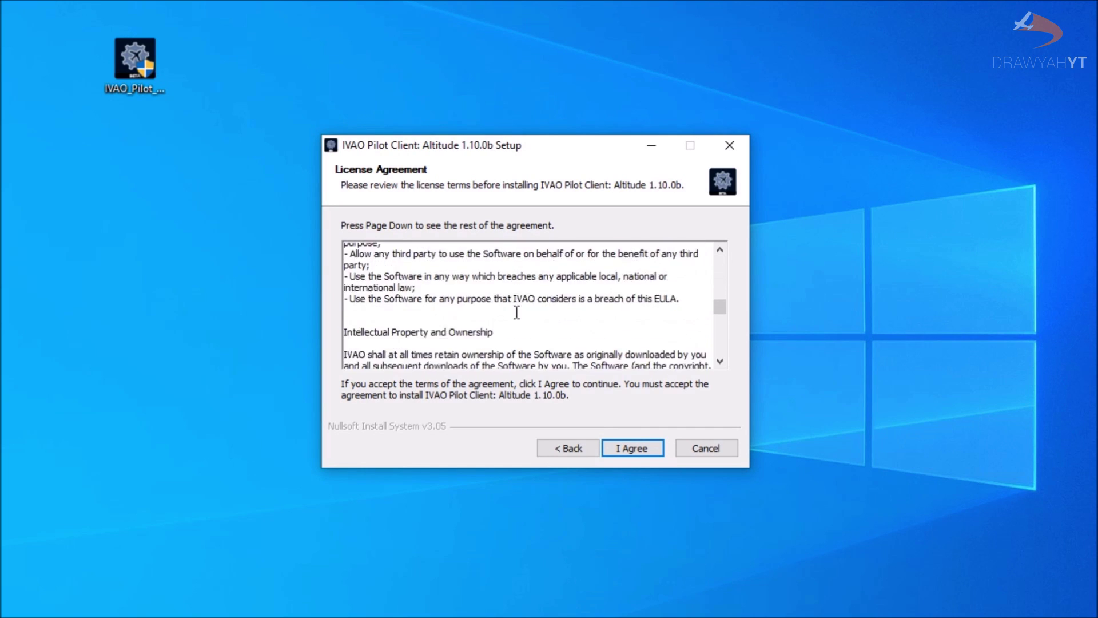
{"action": "left_click", "coordinate": [646, 453]}
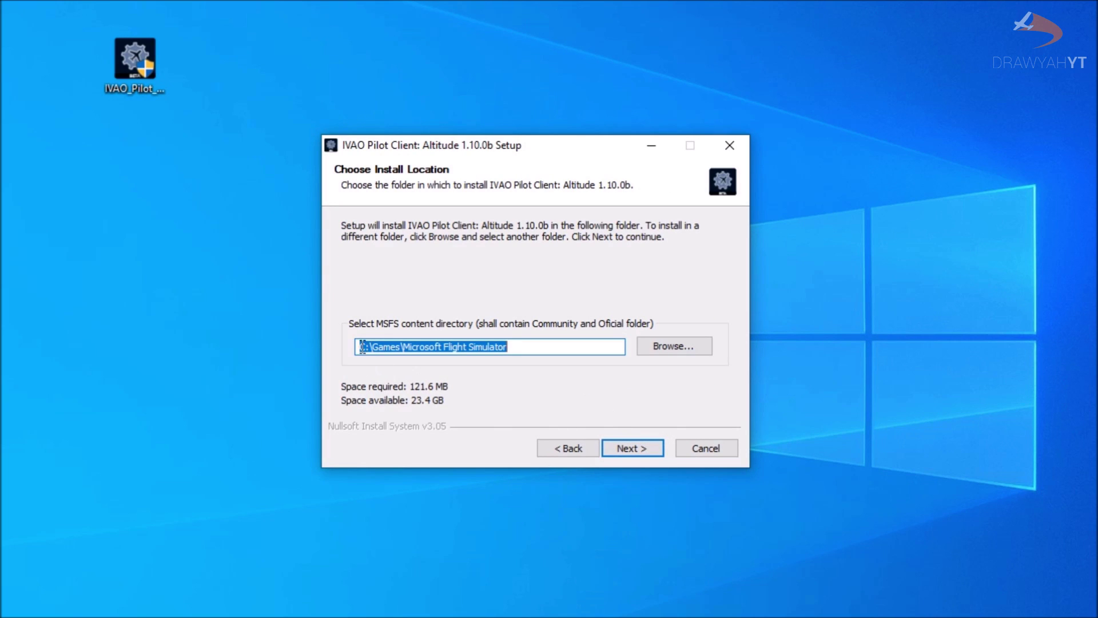
Step: Set the MSFS content folder to C:\Games\Microsoft Flight Simulator\ and continue
{"action": "left_click", "coordinate": [557, 347]}
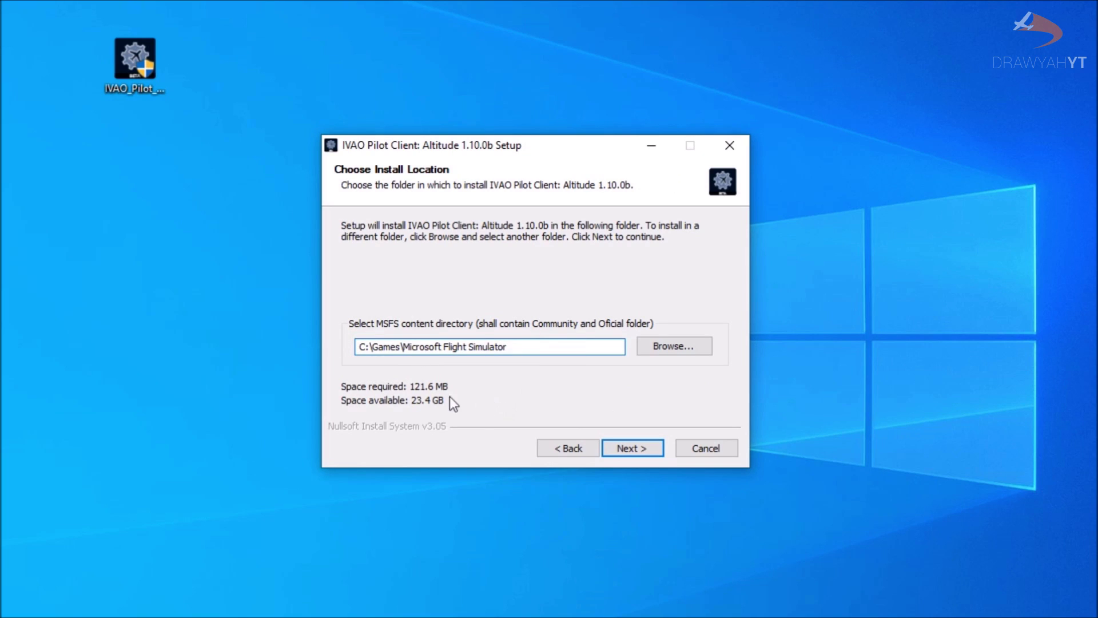
{"action": "left_click", "coordinate": [531, 347]}
{"action": "left_click", "coordinate": [675, 350]}
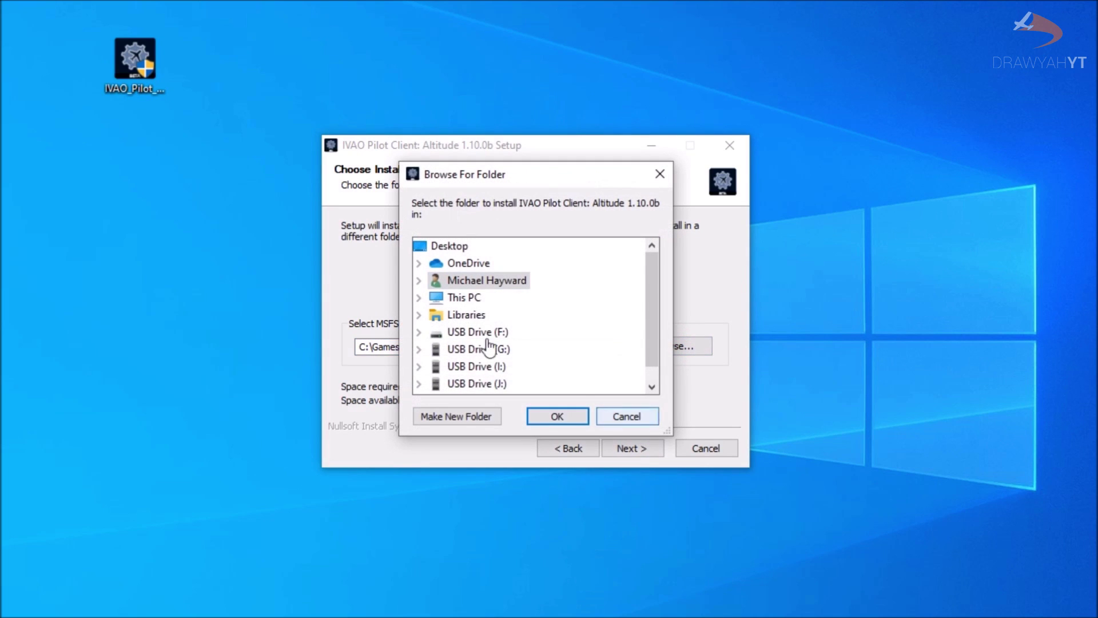
{"action": "left_click", "coordinate": [418, 298]}
{"action": "double_click", "coordinate": [452, 384]}
{"action": "left_click", "coordinate": [499, 298]}
{"action": "scroll", "coordinate": [492, 306], "scroll_direction": "up", "scroll_amount": 2}
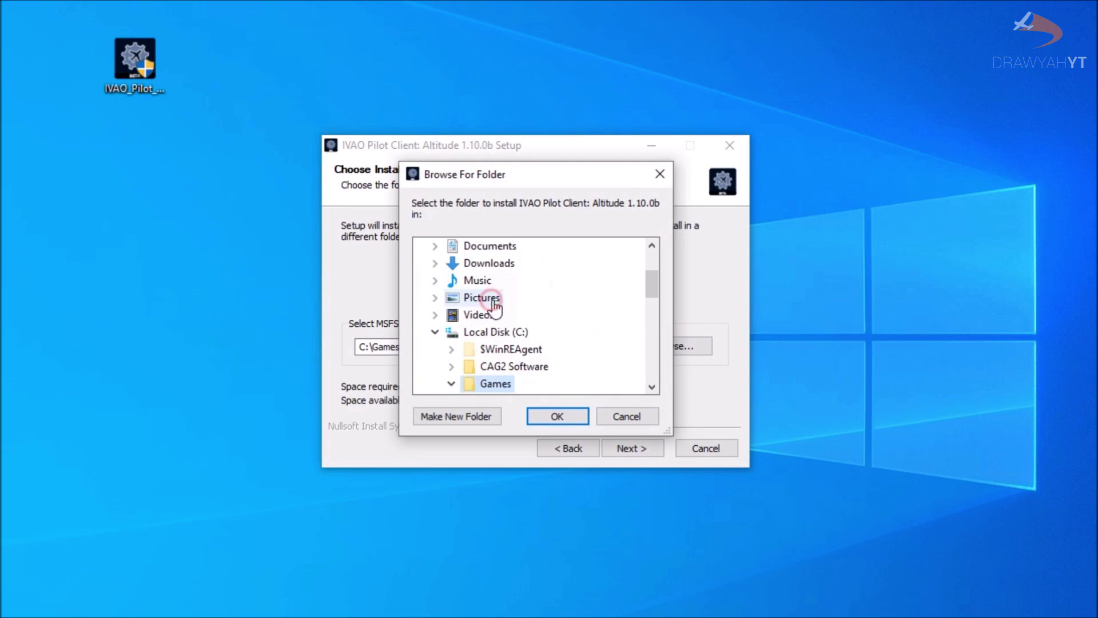
{"action": "double_click", "coordinate": [518, 379]}
{"action": "scroll", "coordinate": [540, 267], "scroll_direction": "down", "scroll_amount": 1}
{"action": "left_click", "coordinate": [556, 246]}
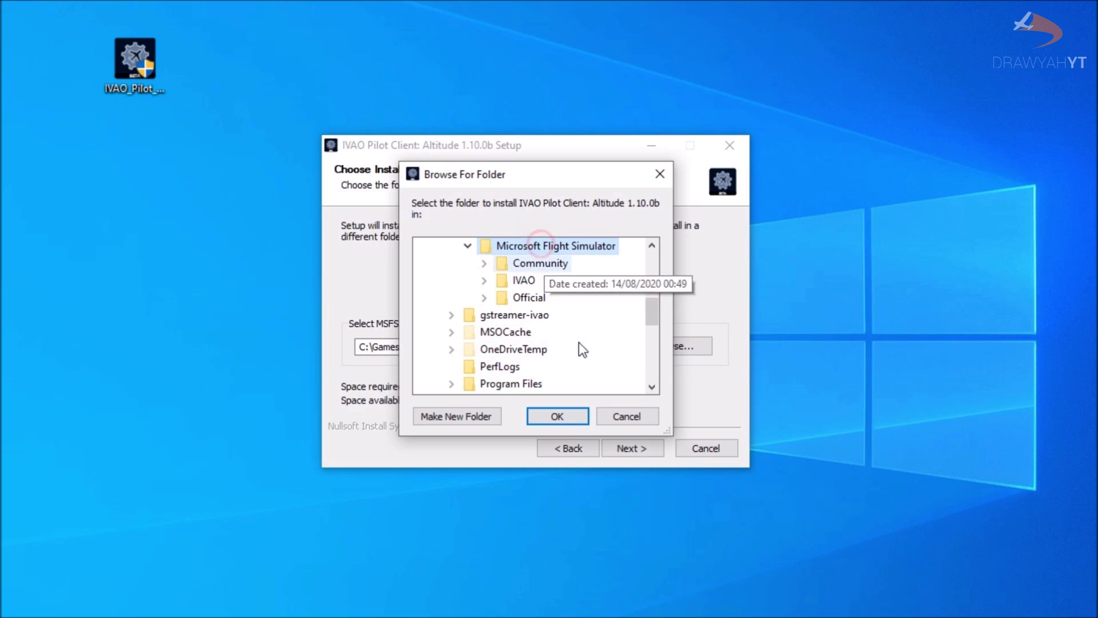
{"action": "left_click", "coordinate": [559, 420]}
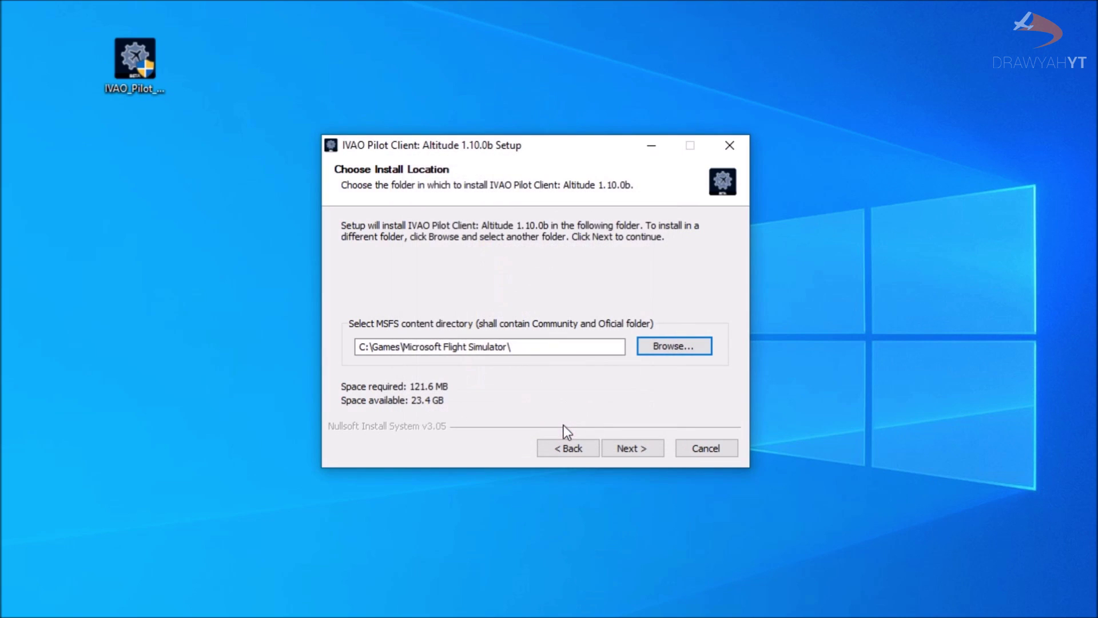
{"action": "left_click", "coordinate": [633, 449]}
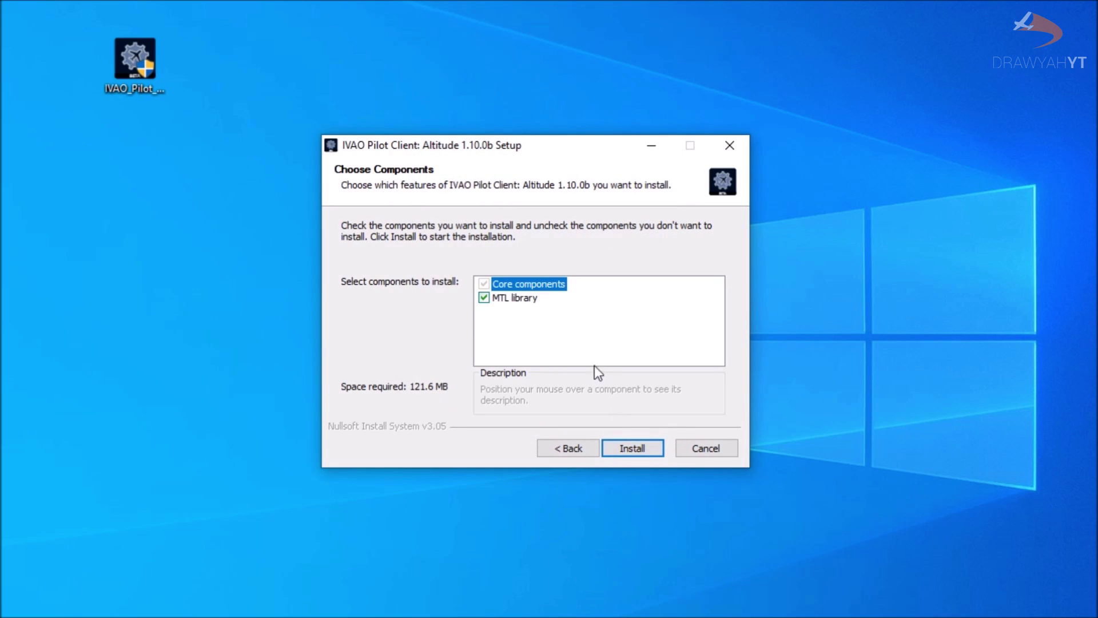
Step: Keep Core components and MTL library (121.6 MB) selected and start the installation
{"action": "left_click", "coordinate": [514, 299]}
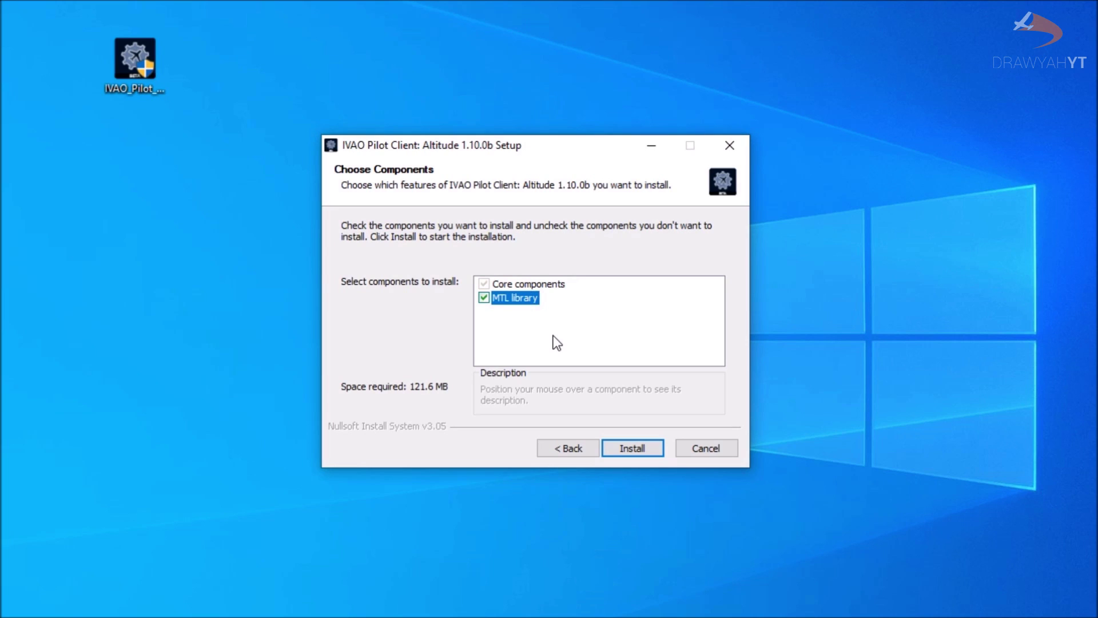
{"action": "left_click", "coordinate": [634, 448]}
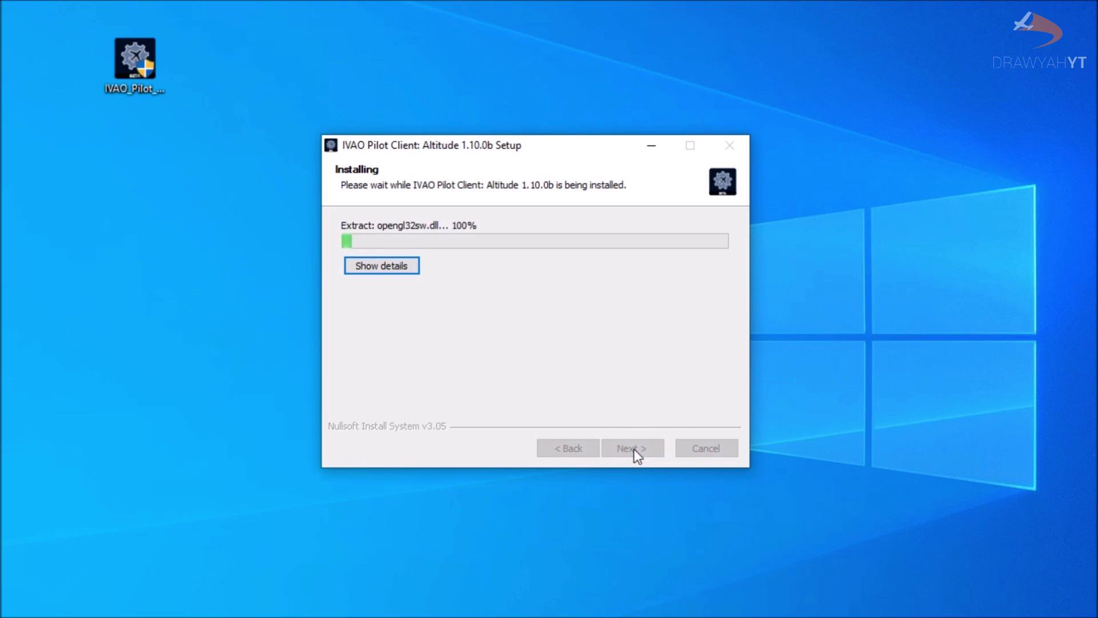
Step: Finish installing Altitude 1.10.0b with Pilot UI and Pilot Core desktop shortcuts
{"action": "left_click", "coordinate": [376, 269]}
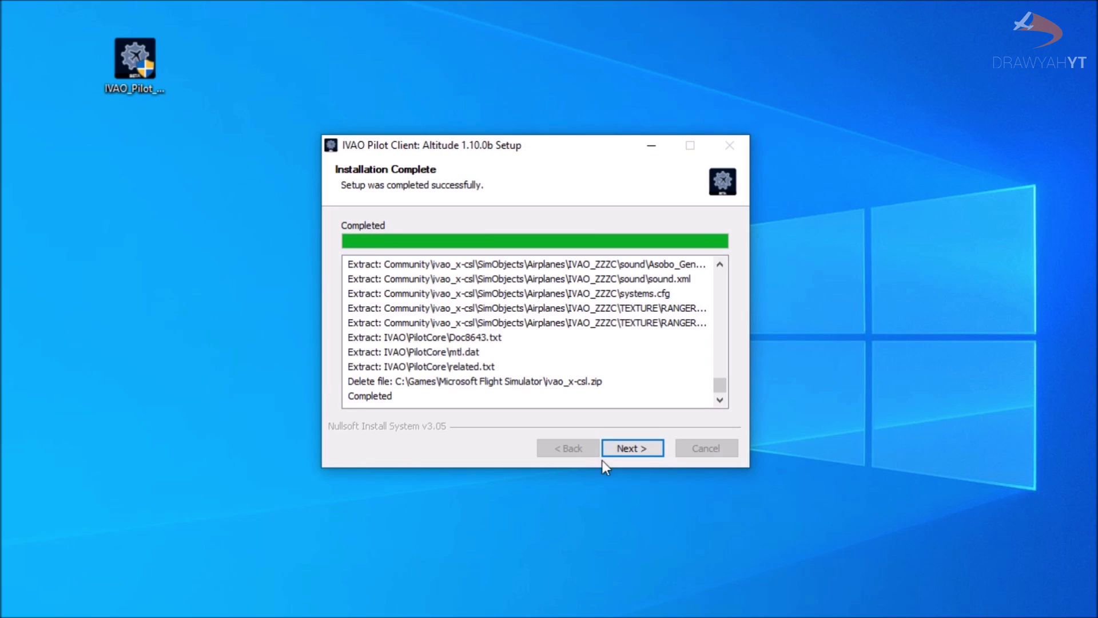
{"action": "left_click", "coordinate": [614, 452]}
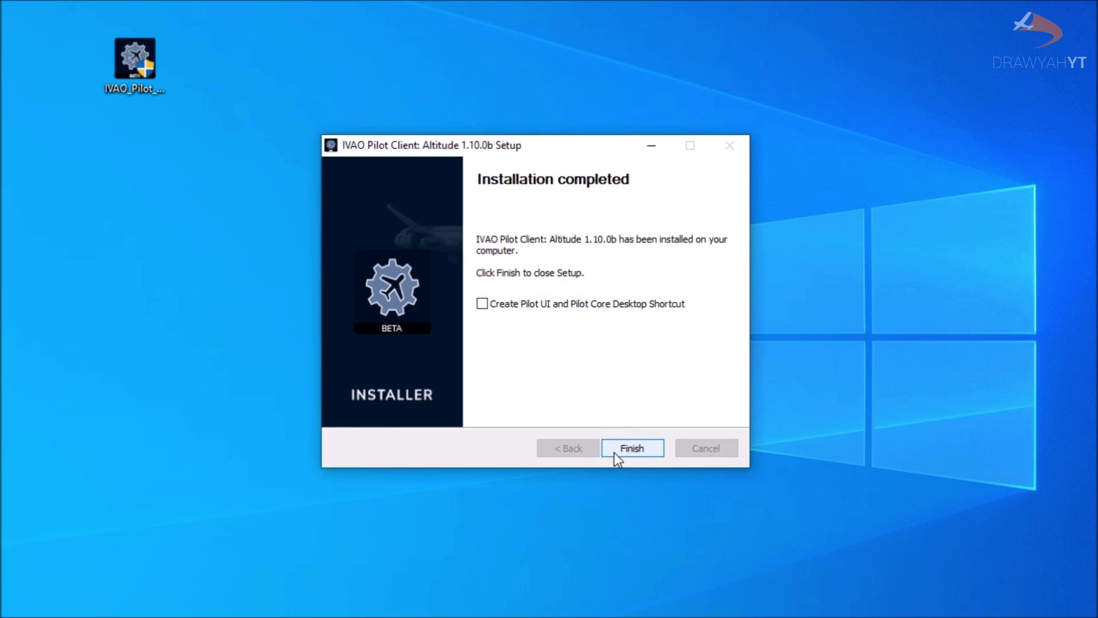
{"action": "left_click", "coordinate": [523, 305]}
{"action": "left_click", "coordinate": [631, 446]}
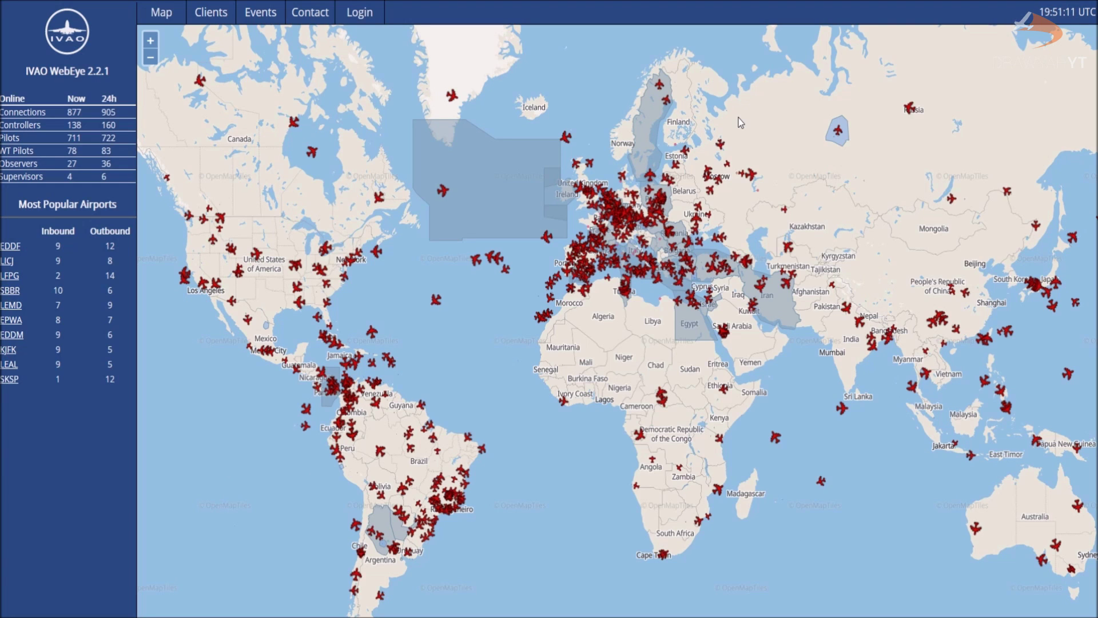
Step: Highlight WebEye's Connections Now count of 878, then clear the highlight
{"action": "left_click_drag", "start_coordinate": [63, 111], "coordinate": [84, 114]}
{"action": "left_click", "coordinate": [84, 115]}
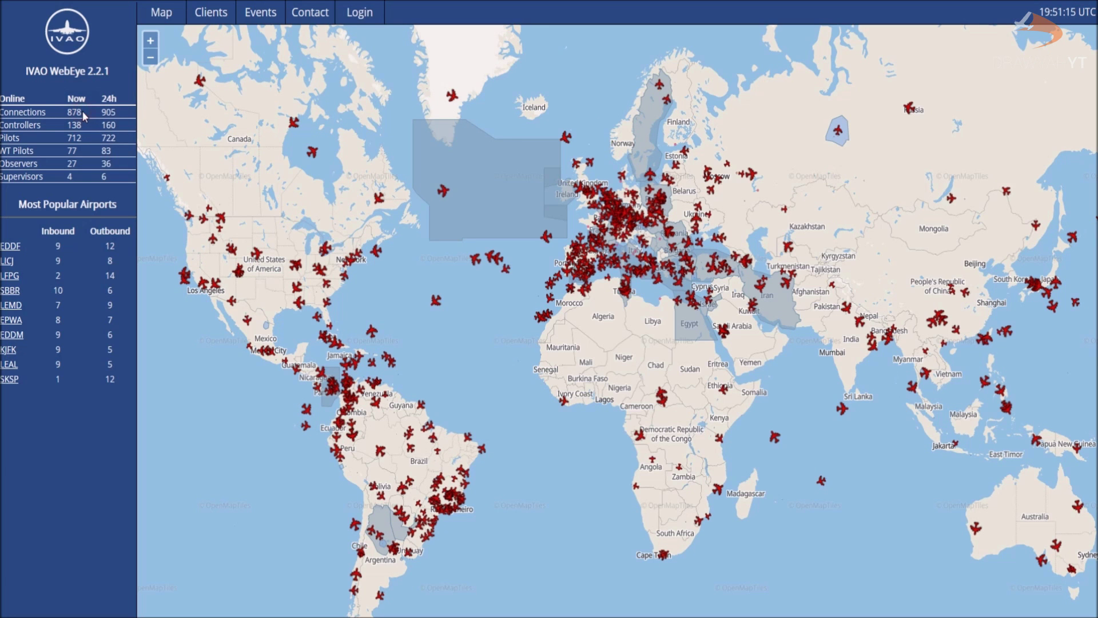